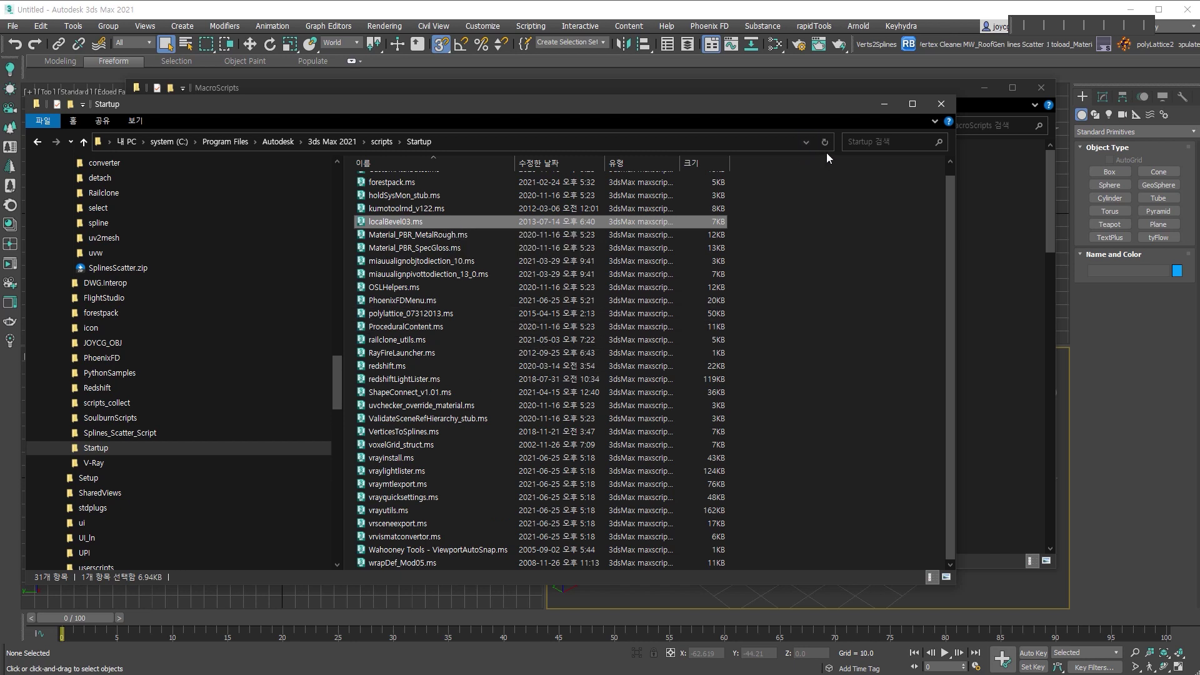
- Resize the Startup folder window and dismiss the MacroScripts window to reveal 3ds Max
{"action": "left_click_drag", "start_coordinate": [839, 98], "coordinate": [799, 269]}
{"action": "left_click", "coordinate": [781, 238]}
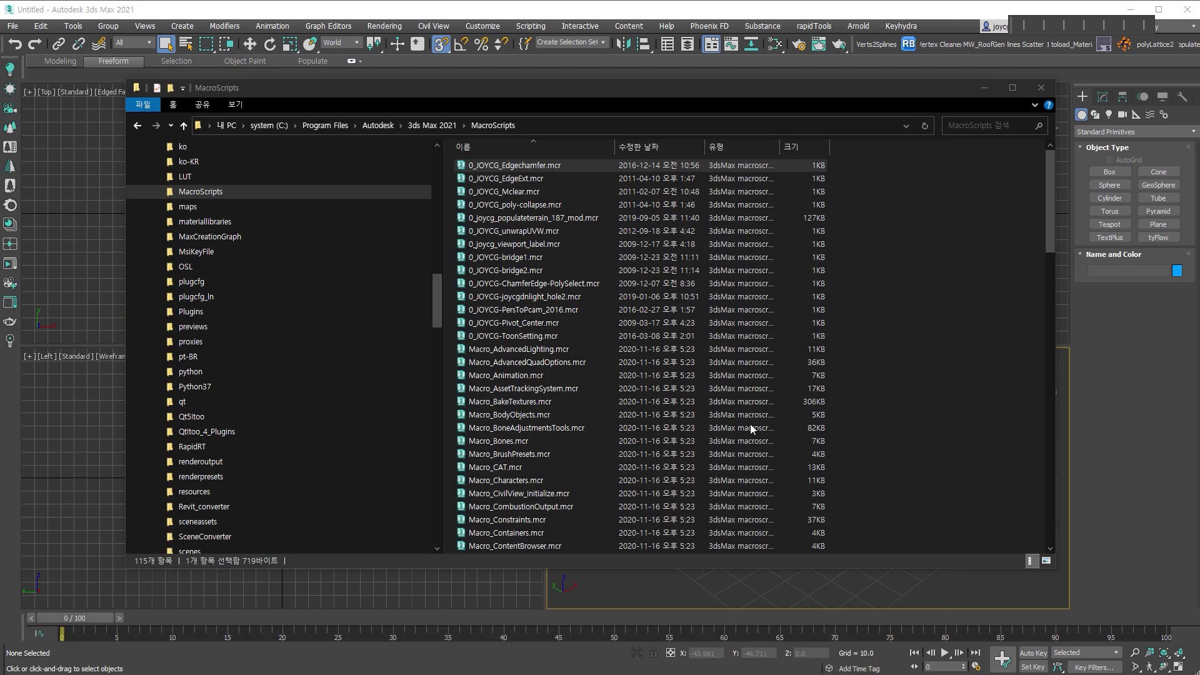
{"action": "key", "text": "alt+Tab"}
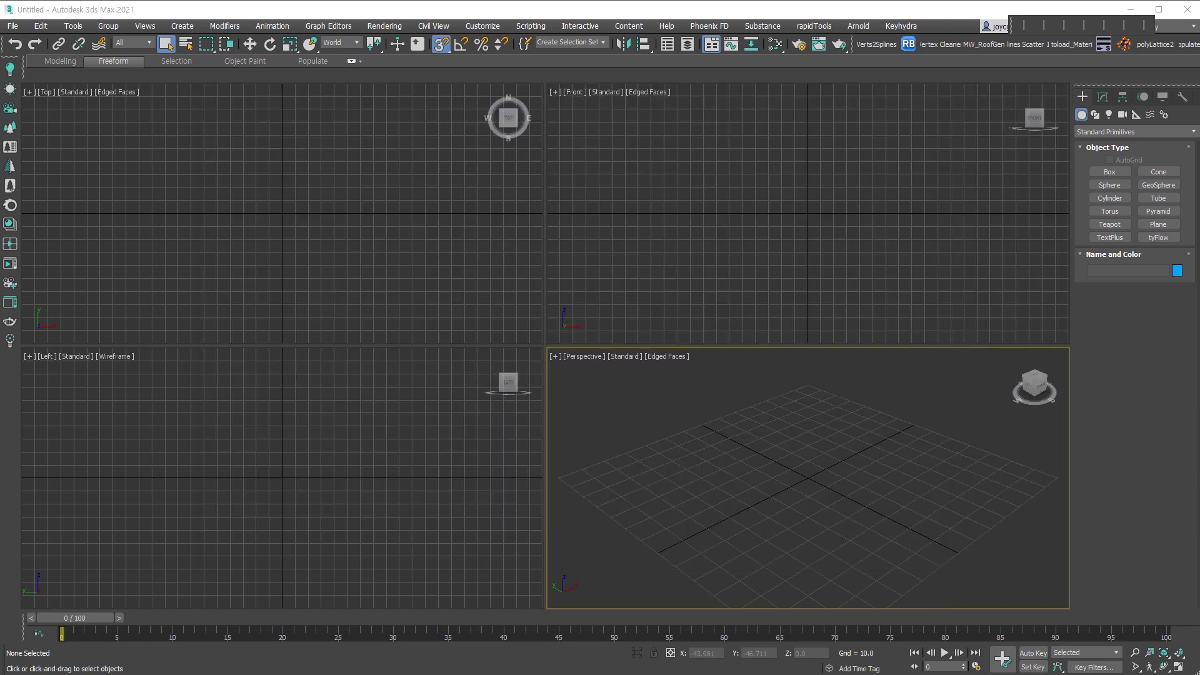
{"action": "key", "text": "alt+Tab"}
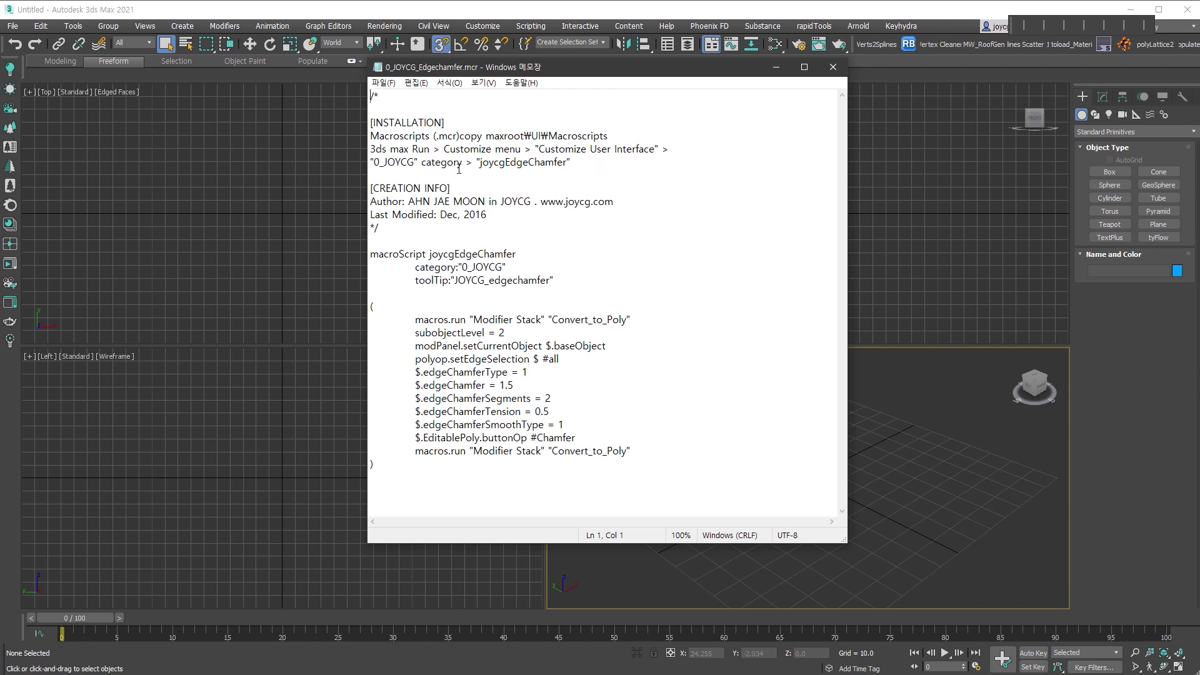
{"action": "left_click_drag", "start_coordinate": [415, 164], "coordinate": [374, 164]}
{"action": "left_click", "coordinate": [833, 67]}
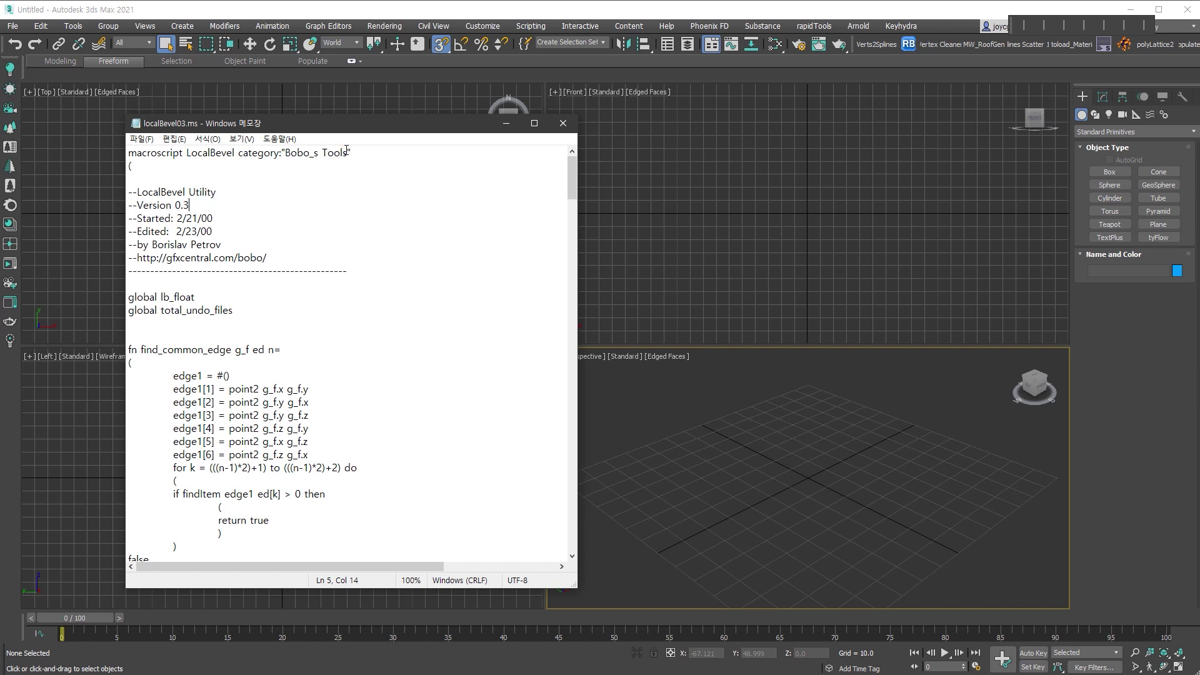
{"action": "key", "text": "alt+F4"}
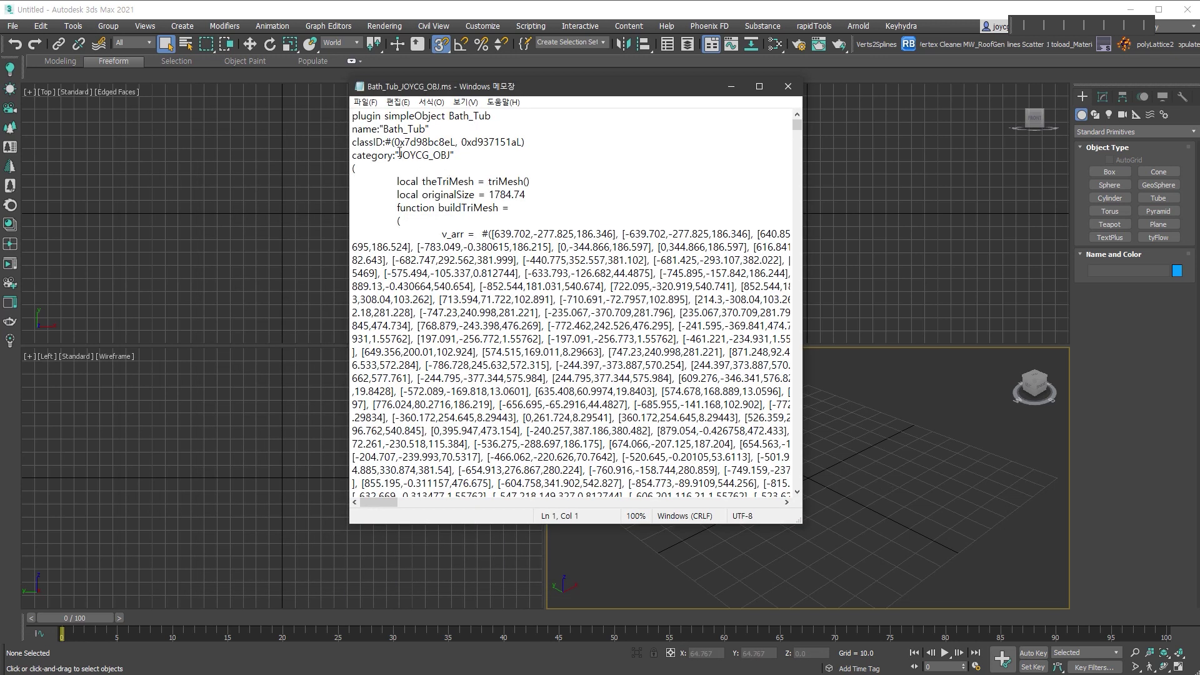
{"action": "left_click", "coordinate": [788, 86]}
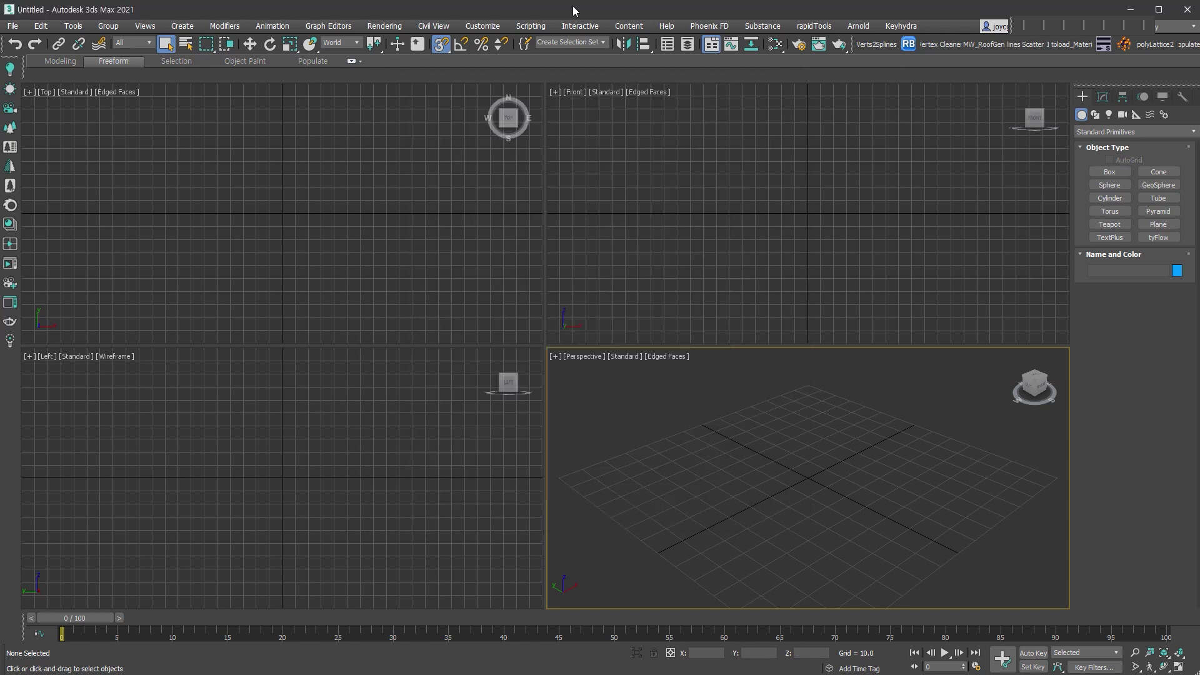
- Open Customize User Interface on its Toolbars tab
{"action": "left_click", "coordinate": [491, 29]}
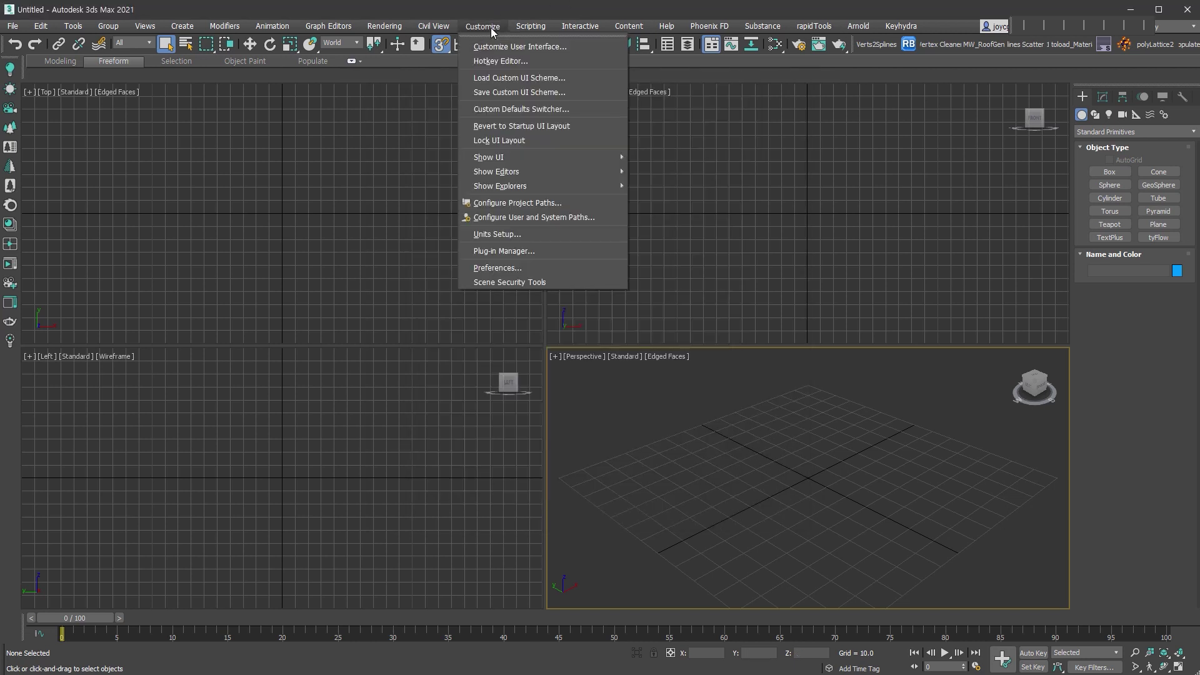
{"action": "left_click", "coordinate": [584, 47]}
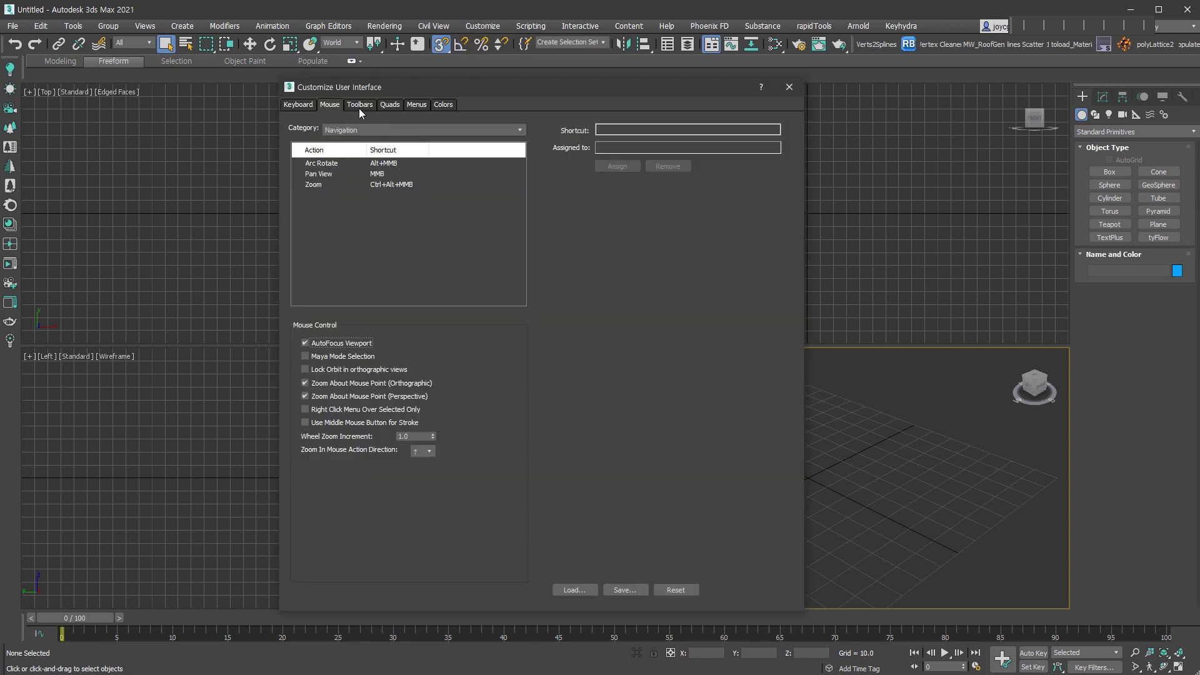
{"action": "left_click", "coordinate": [359, 107]}
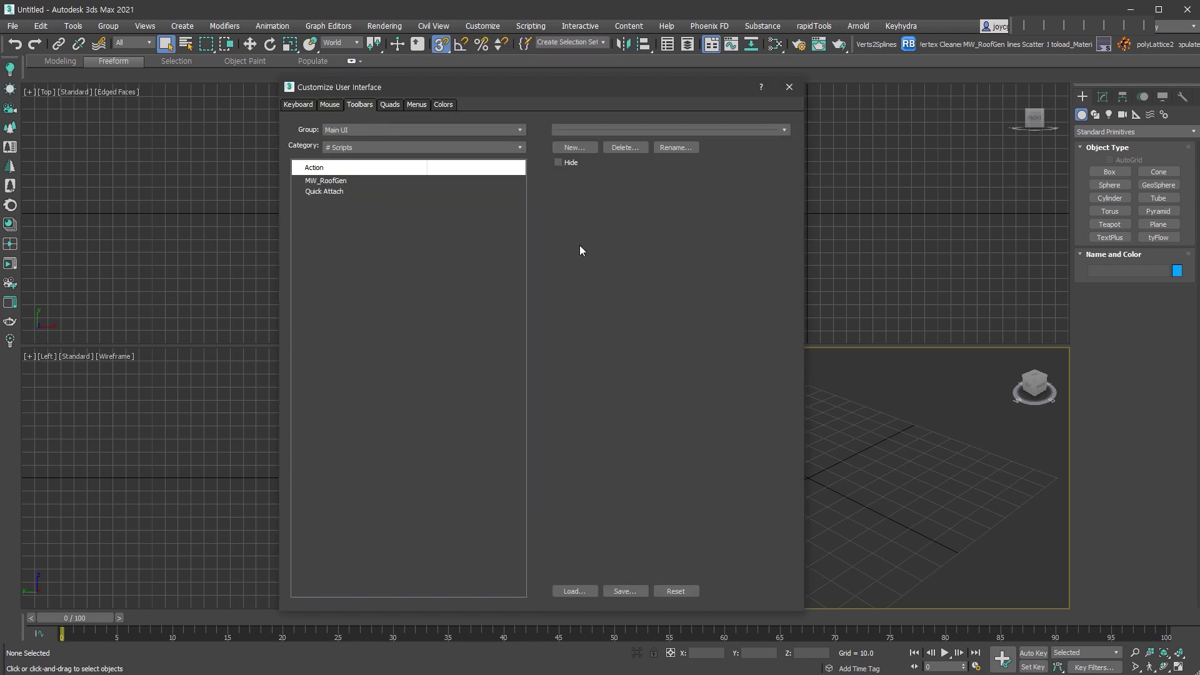
- Create a new toolbar named TEST_tool and move it over the right-hand viewport
{"action": "left_click", "coordinate": [575, 147]}
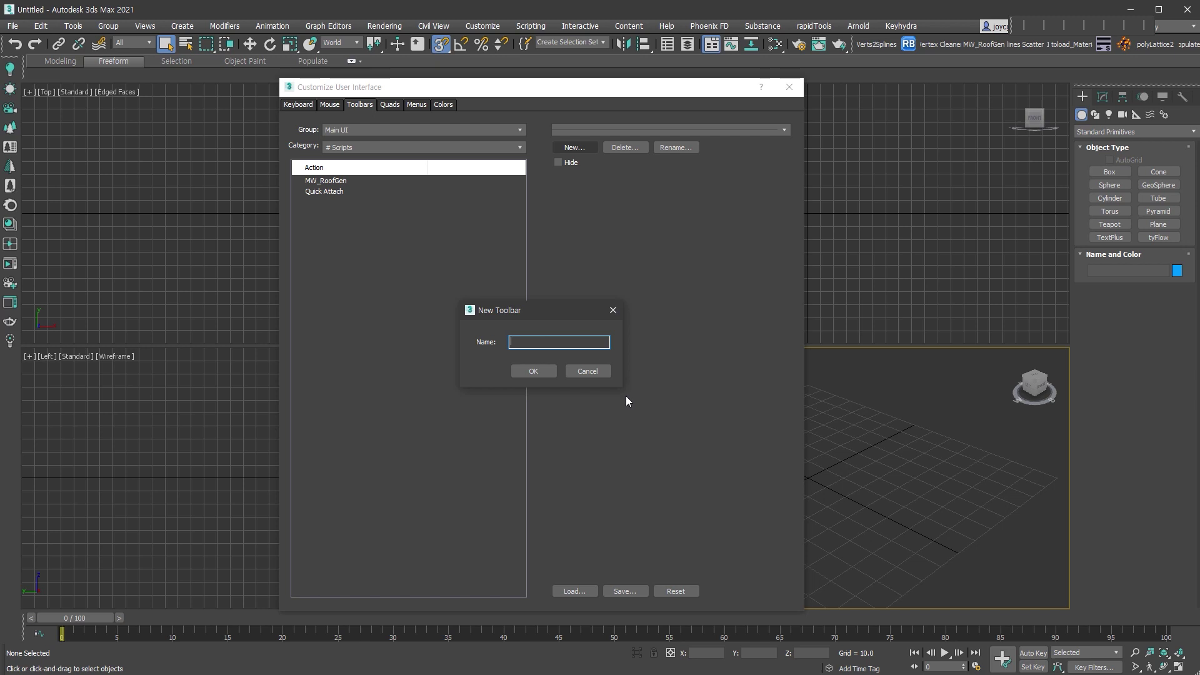
{"action": "type", "text": "TEST_tool"}
{"action": "left_click", "coordinate": [522, 368]}
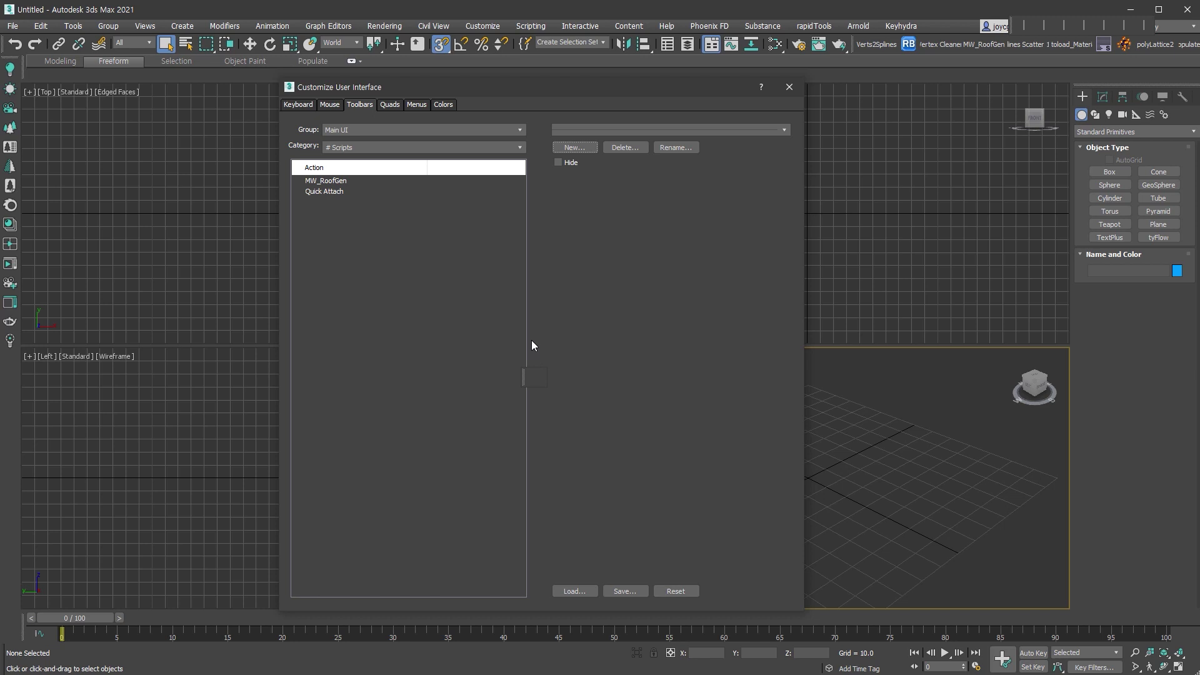
{"action": "mouse_move", "coordinate": [525, 377]}
{"action": "left_mouse_down"}
{"action": "mouse_move", "coordinate": [615, 381]}
{"action": "mouse_move", "coordinate": [857, 282]}
{"action": "left_mouse_up"}
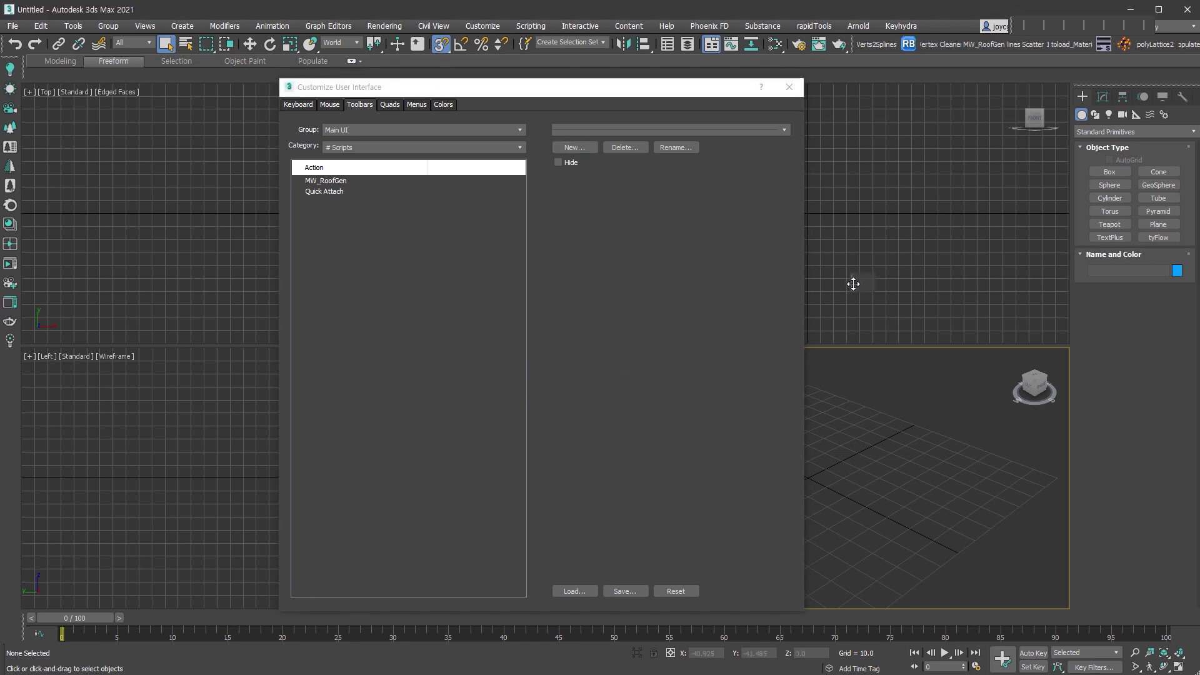
{"action": "left_click", "coordinate": [405, 148]}
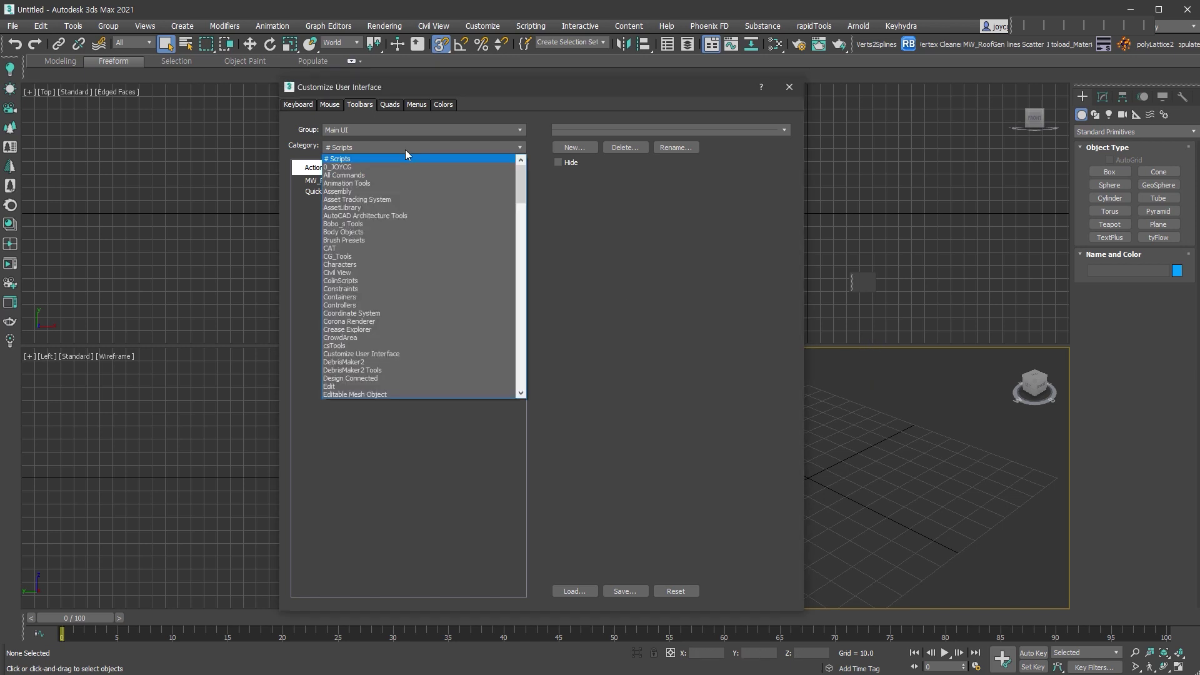
- Add Populate-Terrain from the 0_JOYCG category to the toolbar, then delete it again
{"action": "left_click", "coordinate": [405, 149]}
{"action": "left_click", "coordinate": [403, 167]}
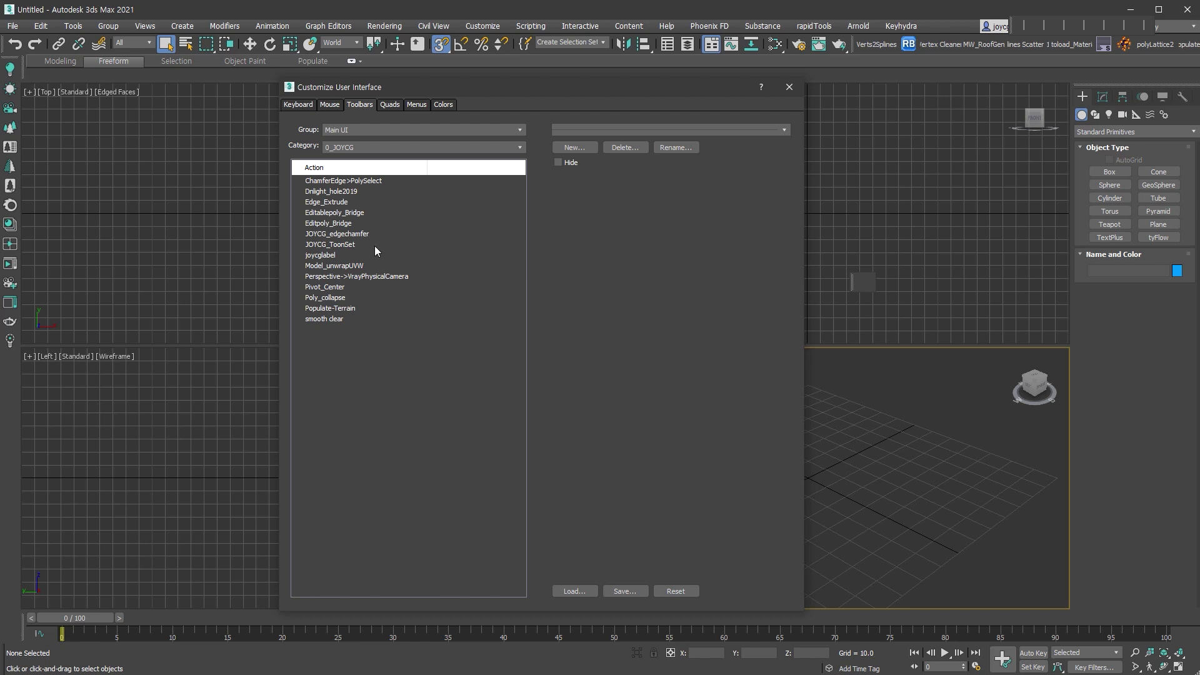
{"action": "left_click_drag", "start_coordinate": [343, 308], "coordinate": [866, 282]}
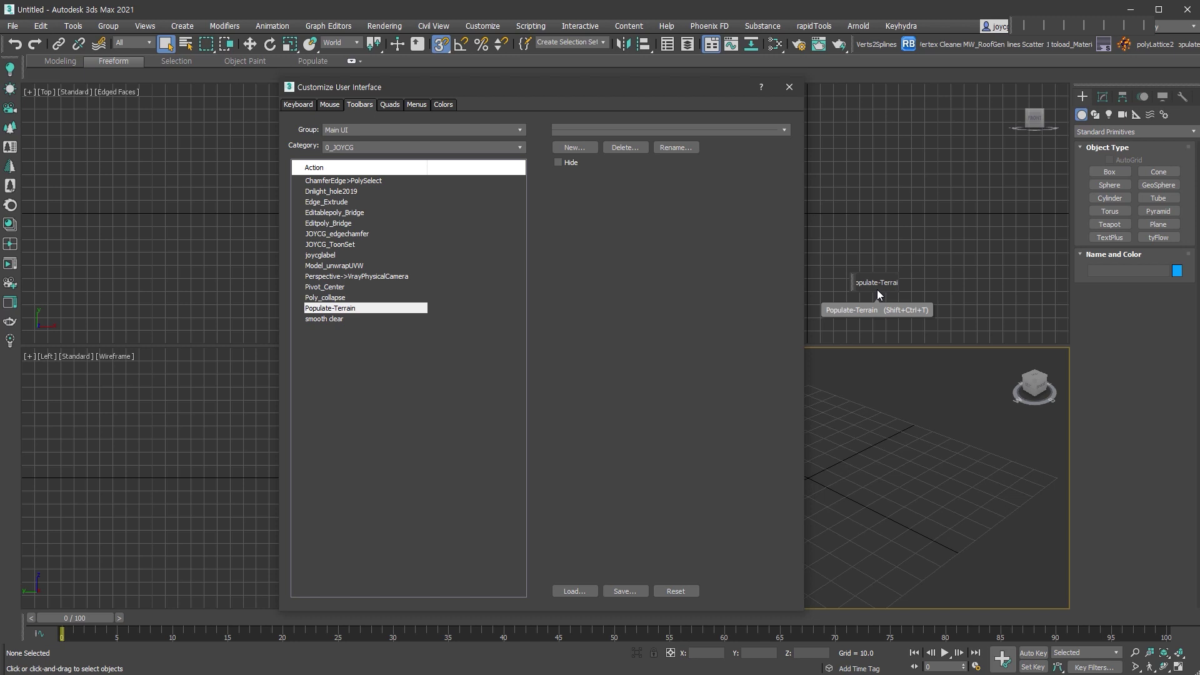
{"action": "right_click", "coordinate": [876, 290]}
{"action": "left_click", "coordinate": [918, 304]}
{"action": "left_click", "coordinate": [582, 362]}
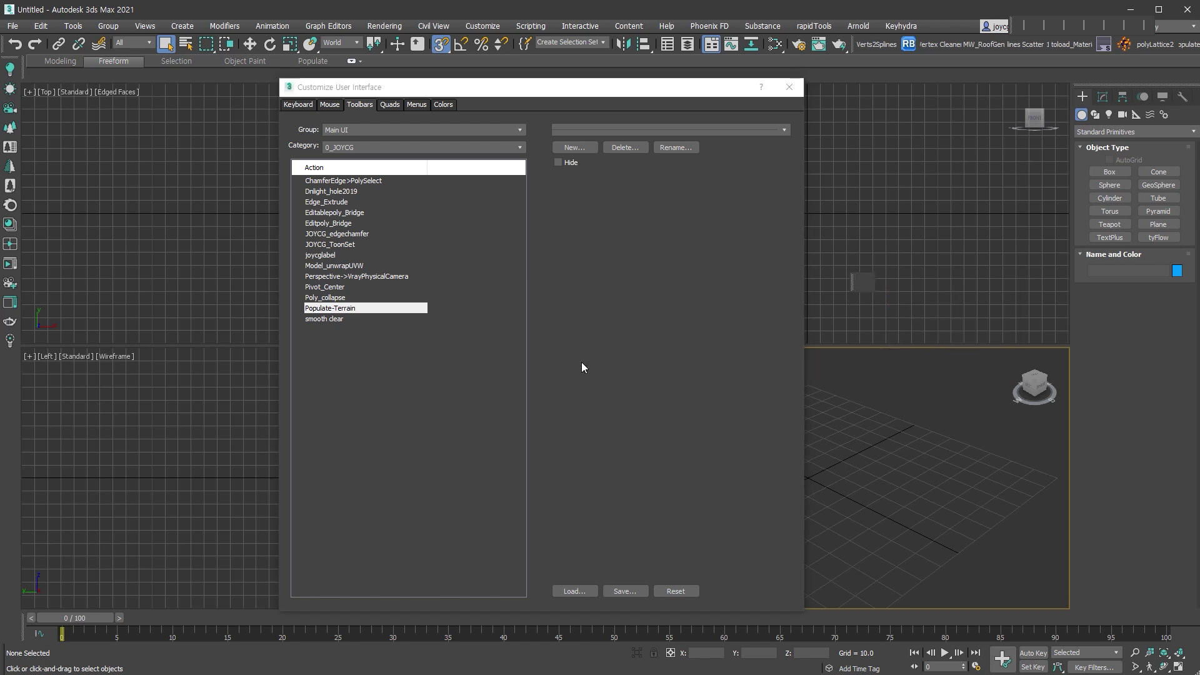
- Add LocalBevel from the Bobo_s Tools category to the TEST_tool toolbar
{"action": "left_click", "coordinate": [510, 148]}
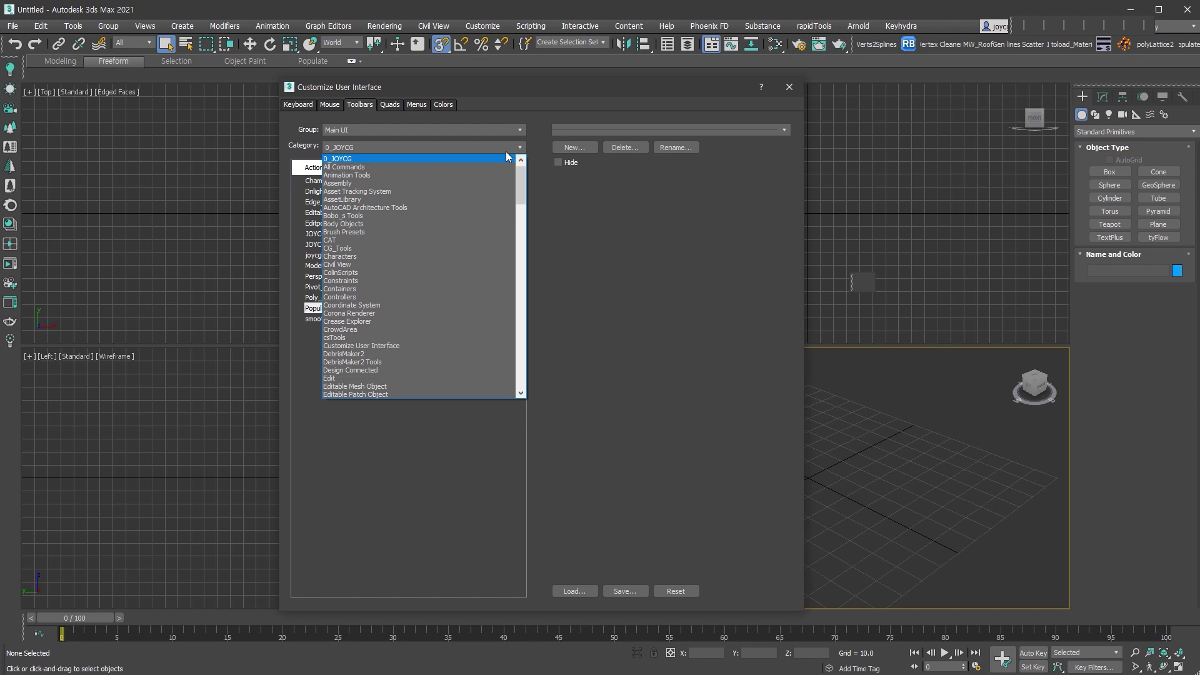
{"action": "left_click", "coordinate": [445, 216]}
{"action": "left_click_drag", "start_coordinate": [332, 182], "coordinate": [864, 282]}
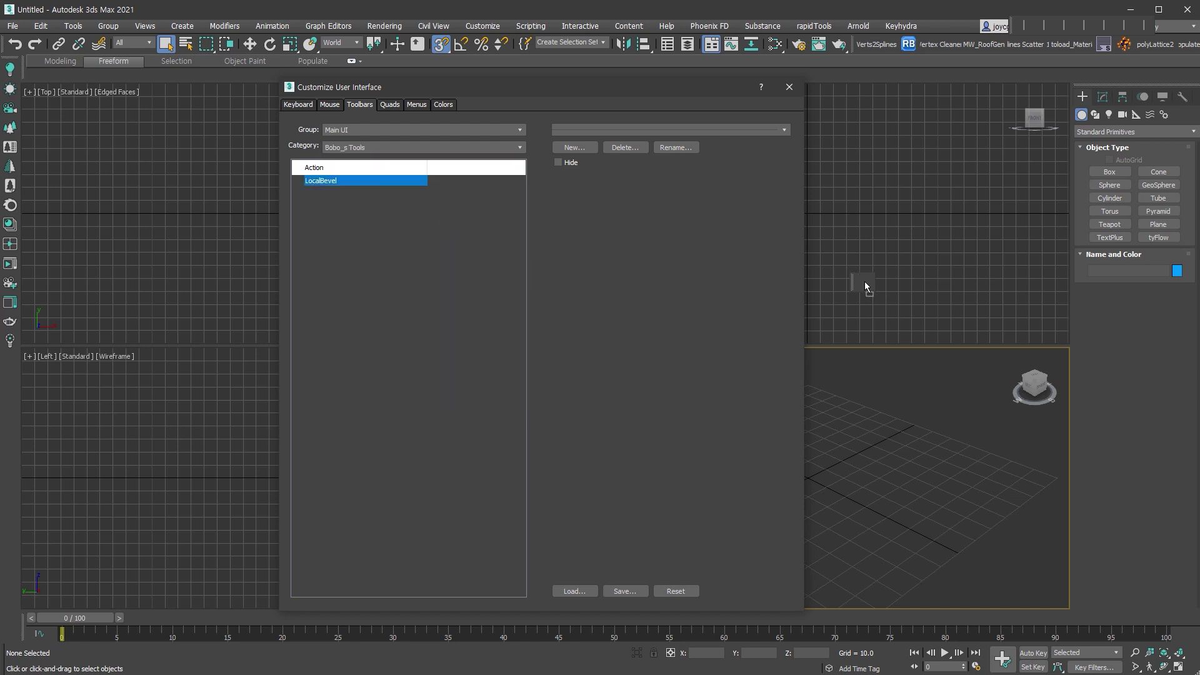
- Browse the CG_Tools and csTools categories, selecting the SuperClayMode action
{"action": "left_click", "coordinate": [369, 148]}
{"action": "left_click", "coordinate": [373, 191]}
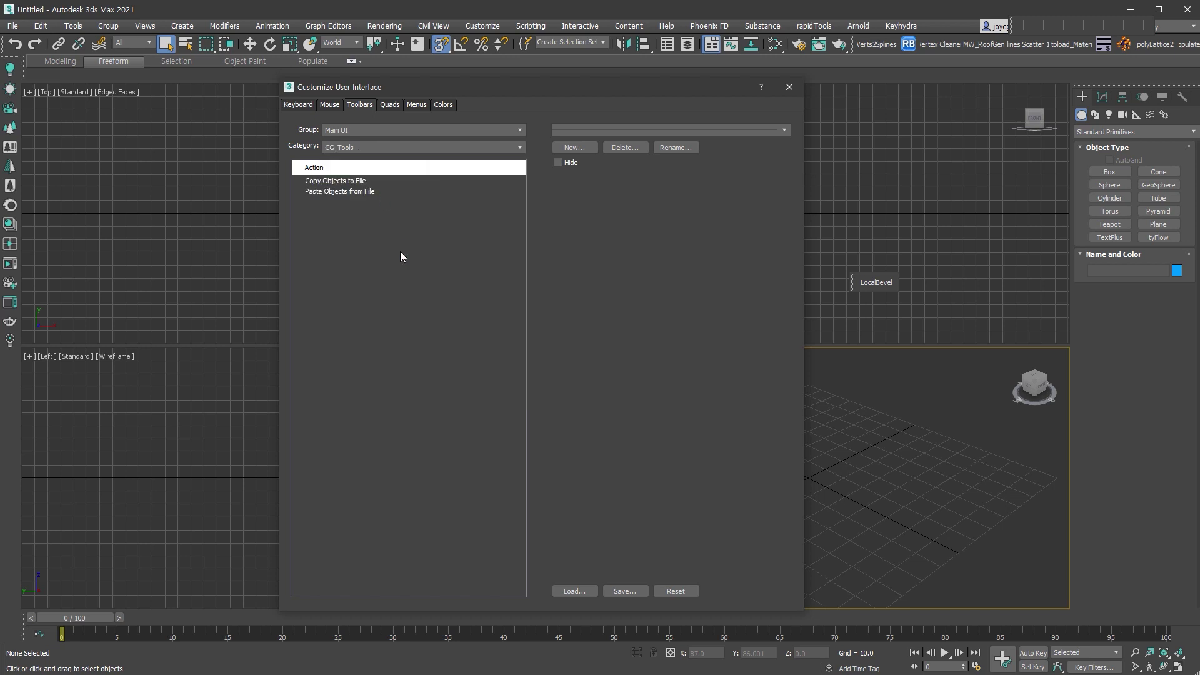
{"action": "left_click", "coordinate": [381, 148]}
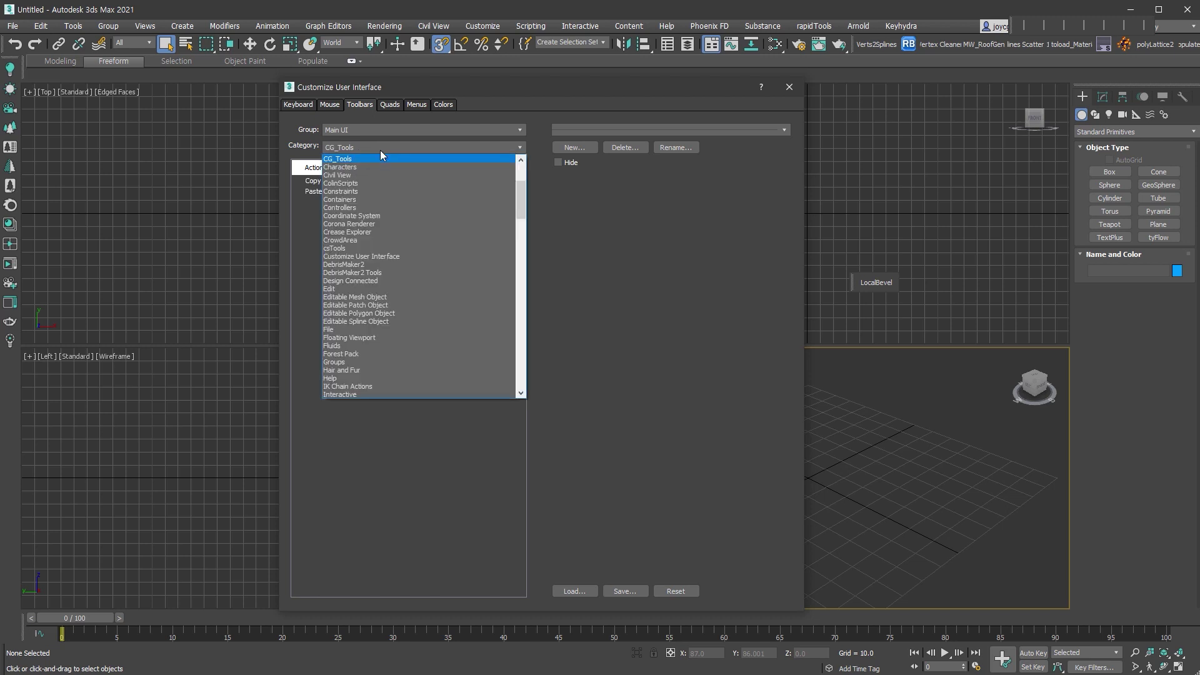
{"action": "left_click", "coordinate": [375, 248]}
{"action": "left_click", "coordinate": [358, 181]}
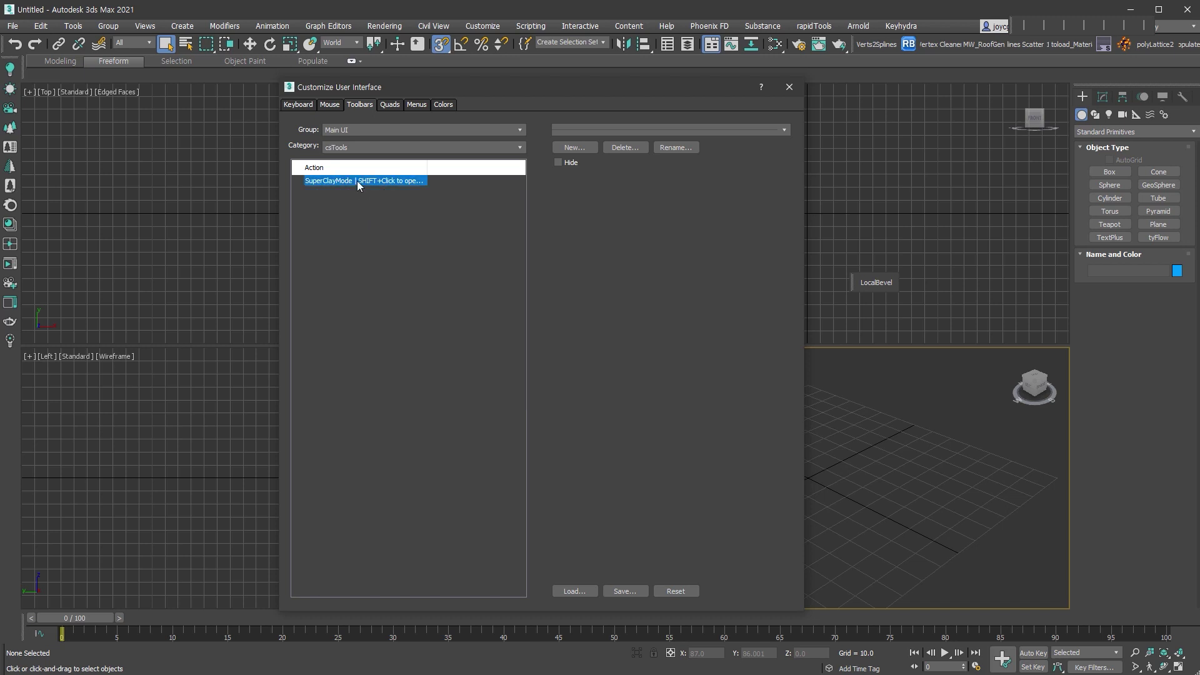
- Add Kumo Randomize Tools from the Kumotools category to the floating toolbar
{"action": "left_click", "coordinate": [448, 147]}
{"action": "scroll", "coordinate": [429, 273], "scroll_direction": "down", "scroll_amount": 5}
{"action": "left_click", "coordinate": [429, 268]}
{"action": "left_click_drag", "start_coordinate": [337, 181], "coordinate": [866, 282]}
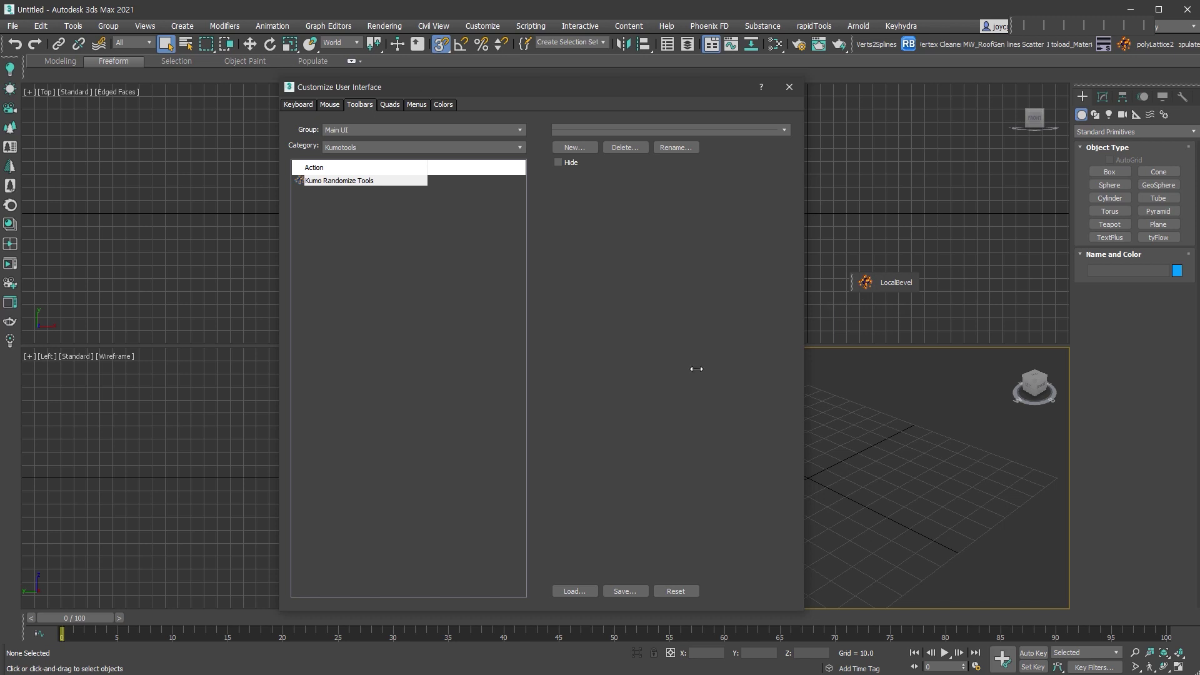
{"action": "left_click", "coordinate": [519, 147]}
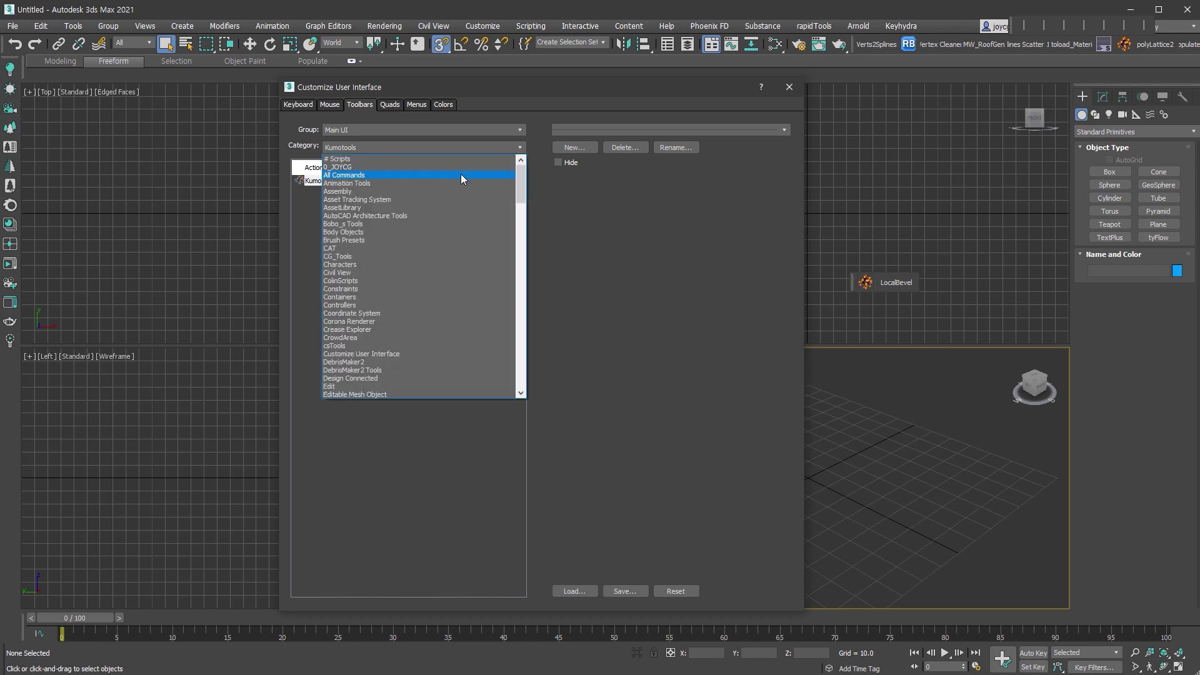
- Switch to All Commands and add DebrisMaker2 and Array to the TEST_tool toolbar
{"action": "left_click", "coordinate": [460, 174]}
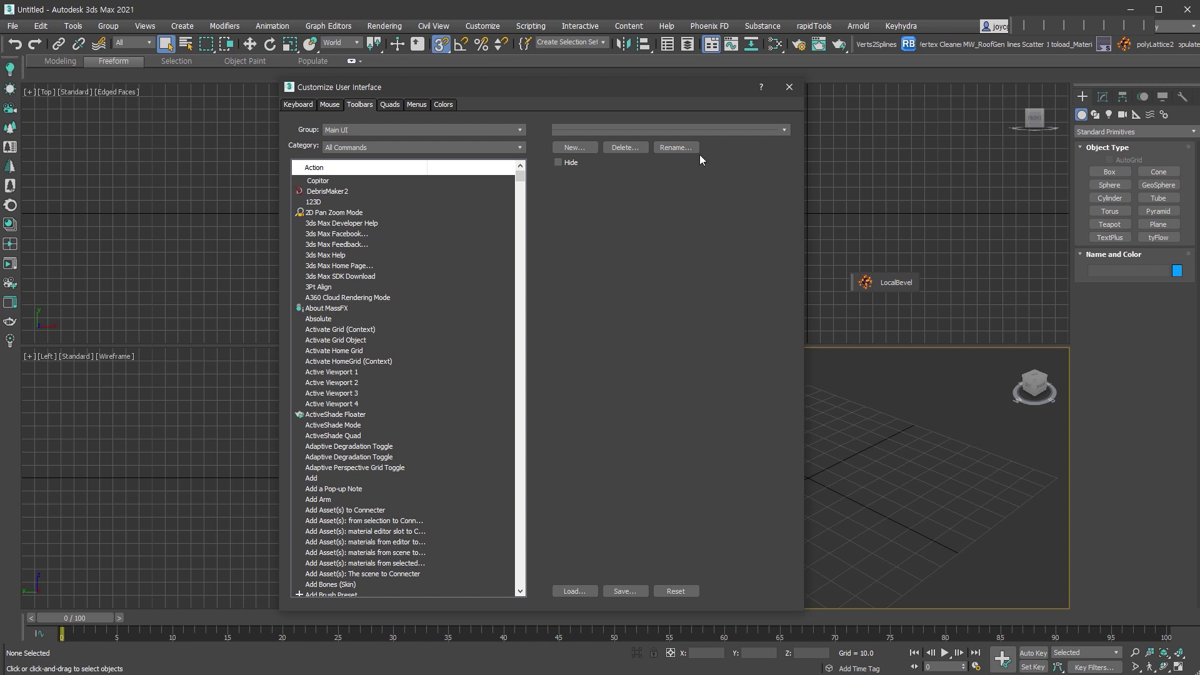
{"action": "left_click_drag", "start_coordinate": [332, 193], "coordinate": [927, 282]}
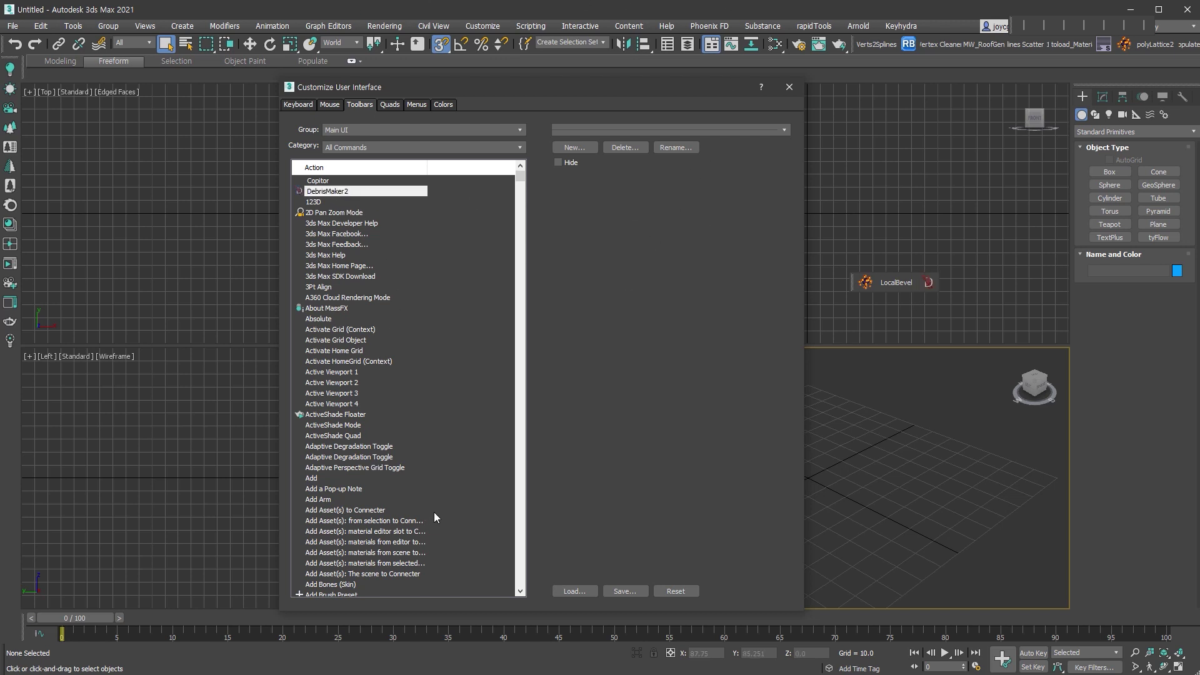
{"action": "scroll", "coordinate": [434, 512], "scroll_direction": "down", "scroll_amount": 4}
{"action": "scroll", "coordinate": [434, 512], "scroll_direction": "down", "scroll_amount": 2}
{"action": "scroll", "coordinate": [434, 512], "scroll_direction": "down", "scroll_amount": 10}
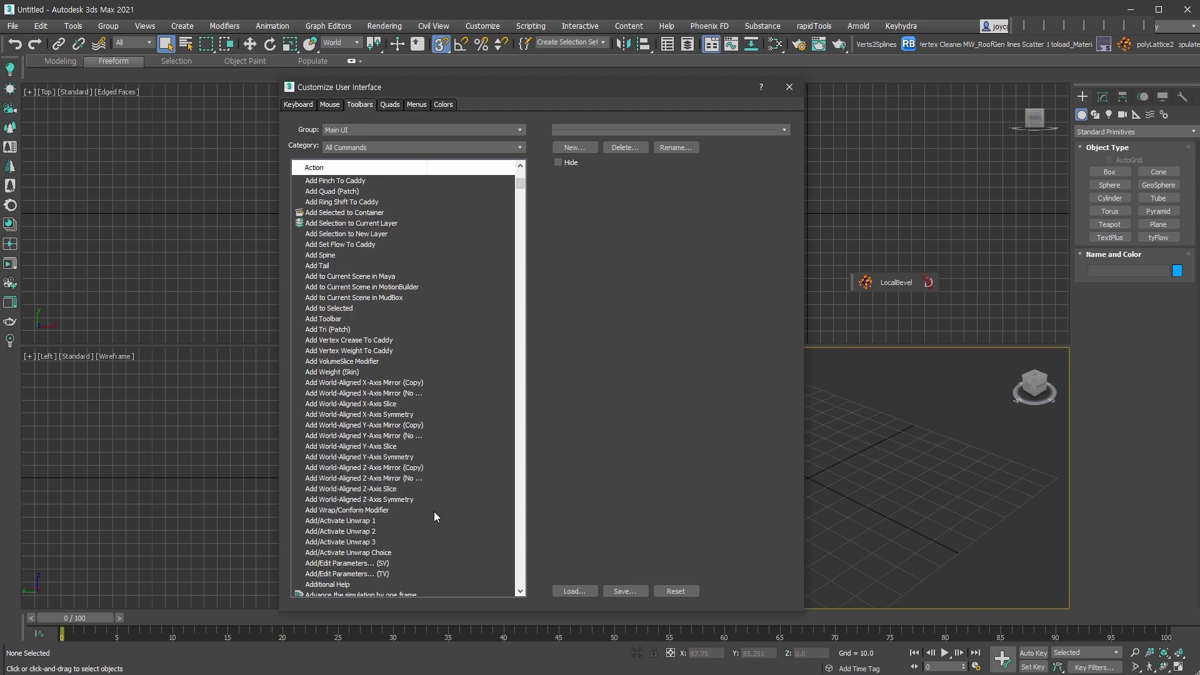
{"action": "scroll", "coordinate": [434, 511], "scroll_direction": "down", "scroll_amount": 5}
{"action": "scroll", "coordinate": [434, 504], "scroll_direction": "down", "scroll_amount": 8}
{"action": "scroll", "coordinate": [435, 501], "scroll_direction": "down", "scroll_amount": 6}
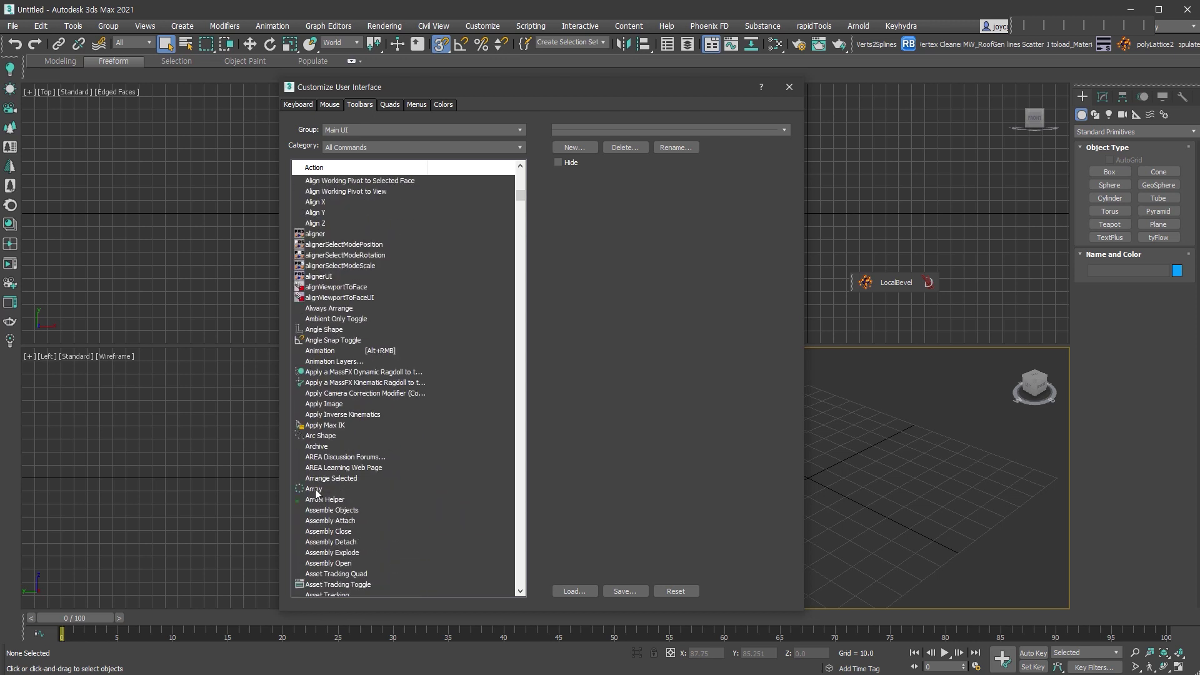
{"action": "left_click_drag", "start_coordinate": [313, 491], "coordinate": [926, 284]}
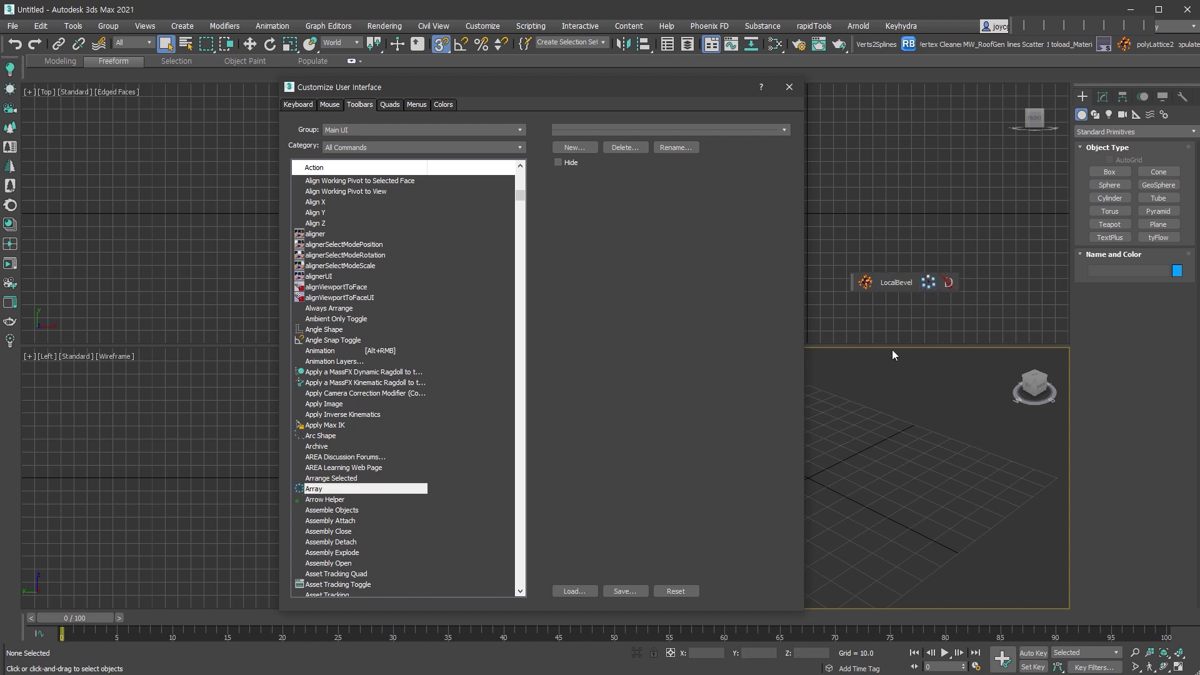
- Scroll the action list, then close Customize User Interface with Escape
{"action": "scroll", "coordinate": [456, 519], "scroll_direction": "down", "scroll_amount": 5}
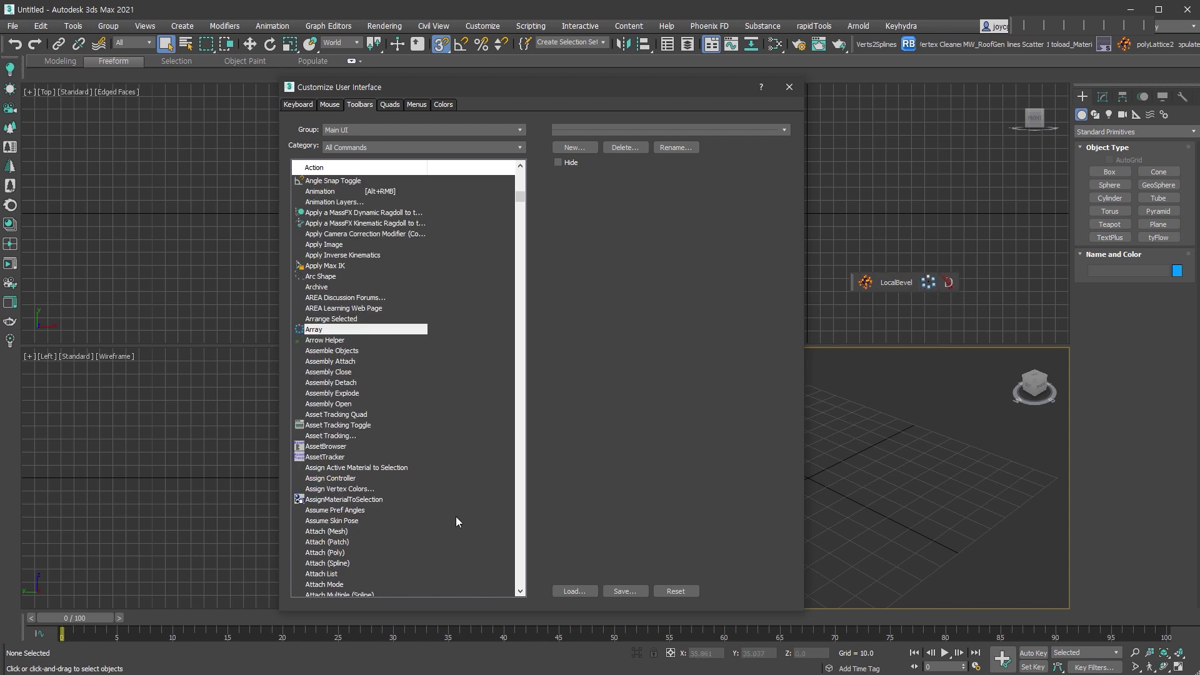
{"action": "scroll", "coordinate": [456, 507], "scroll_direction": "down", "scroll_amount": 15}
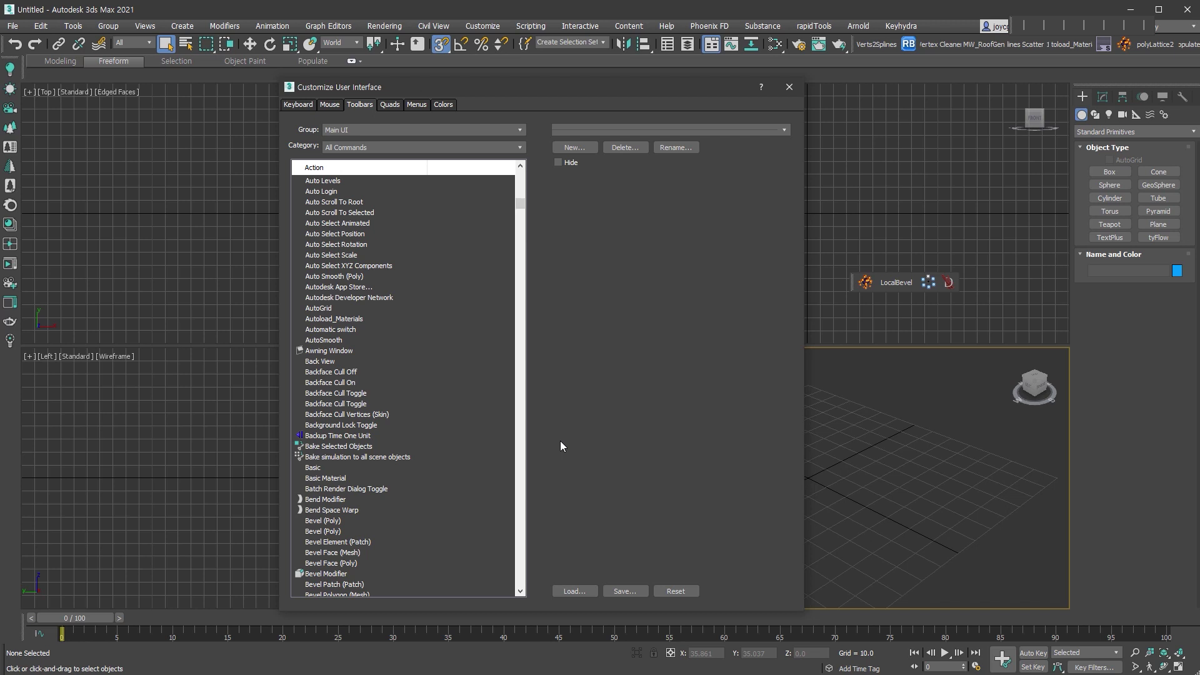
{"action": "key", "text": "Escape"}
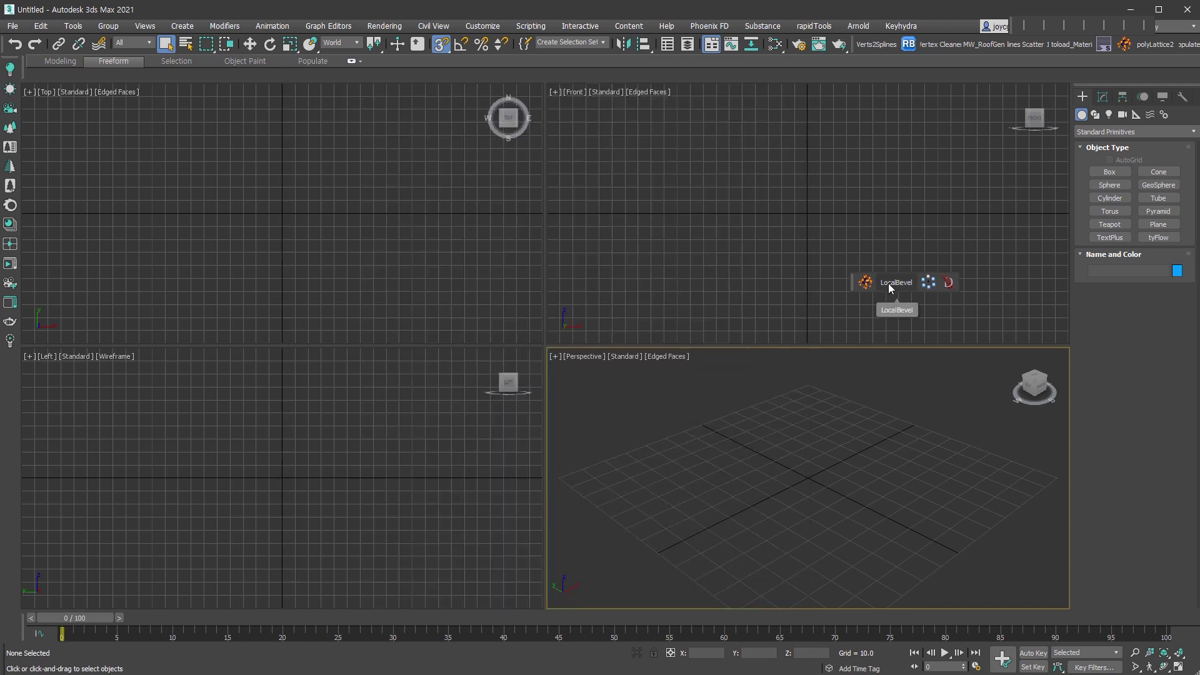
- Delete the LocalBevel text button from TEST_tool through its right-click menu
{"action": "right_click", "coordinate": [888, 283]}
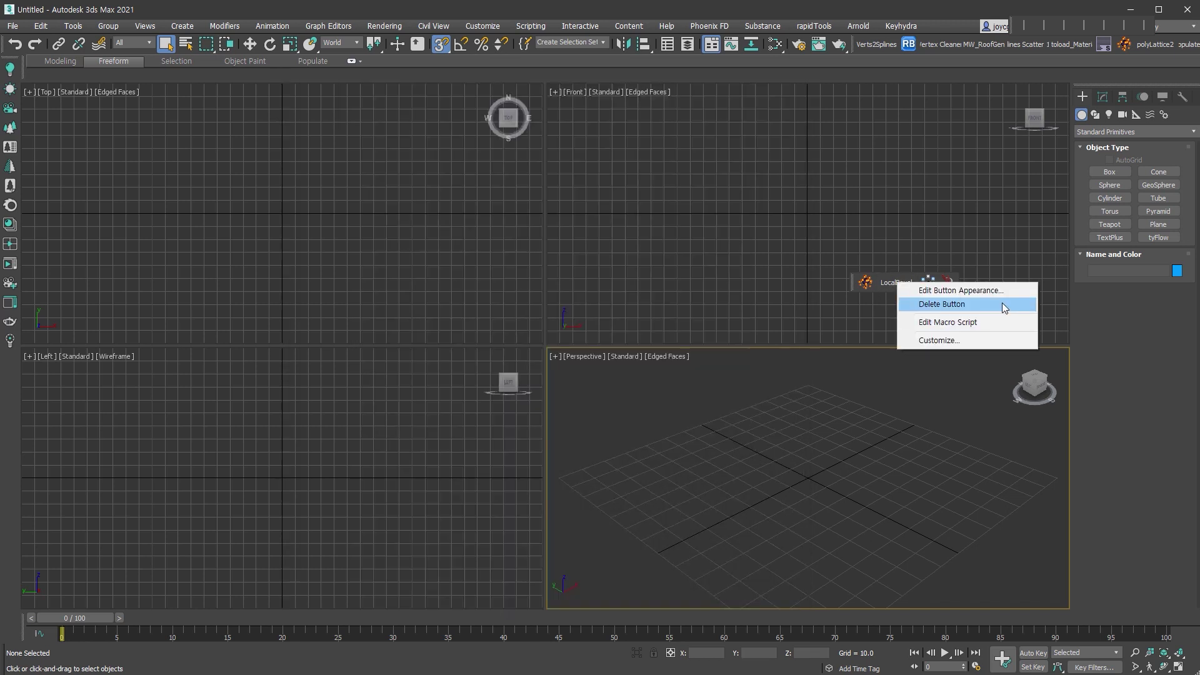
{"action": "left_click", "coordinate": [1002, 303]}
{"action": "key", "text": "Return"}
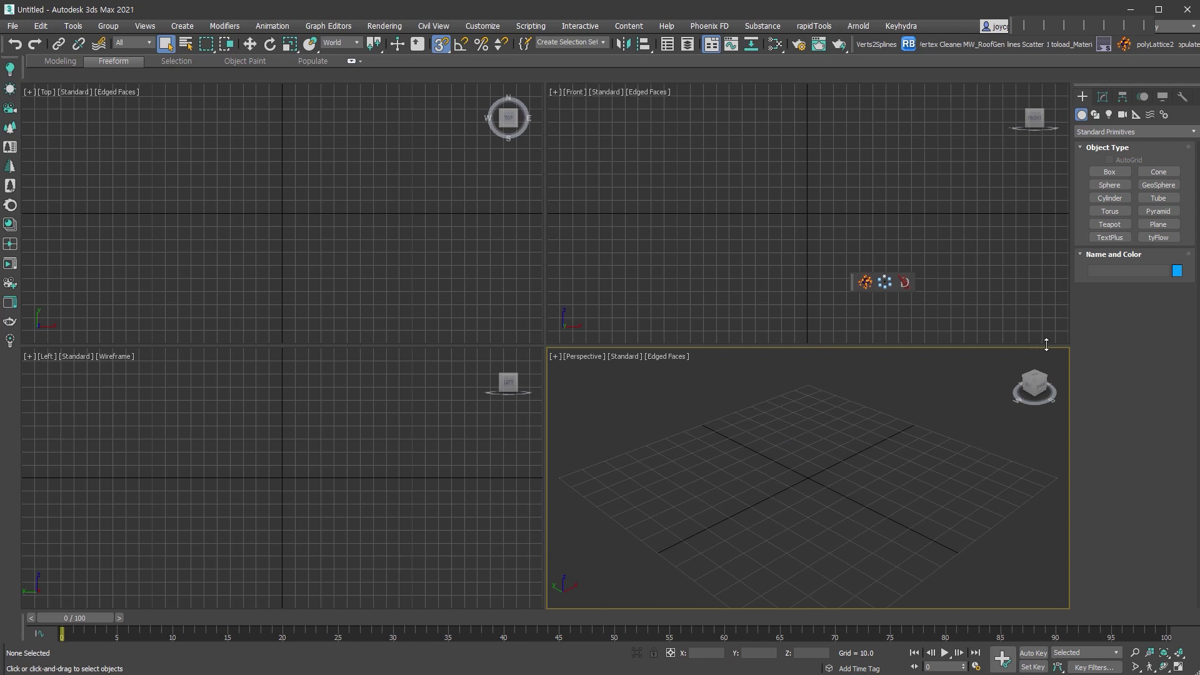